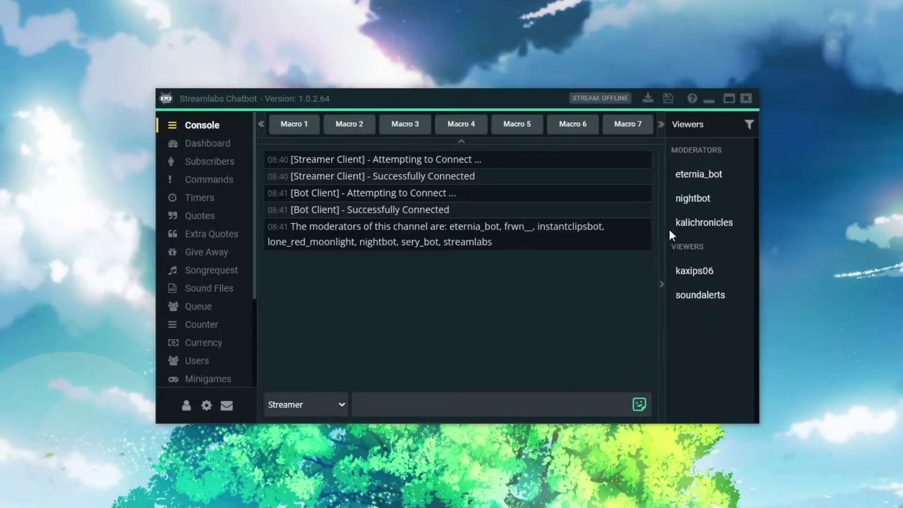
Step: Review the Twitch Bot, Twitch Streamer, Streamlabs and Streaming Service connections, ending on Twitch Streamer
{"action": "left_click", "coordinate": [190, 408]}
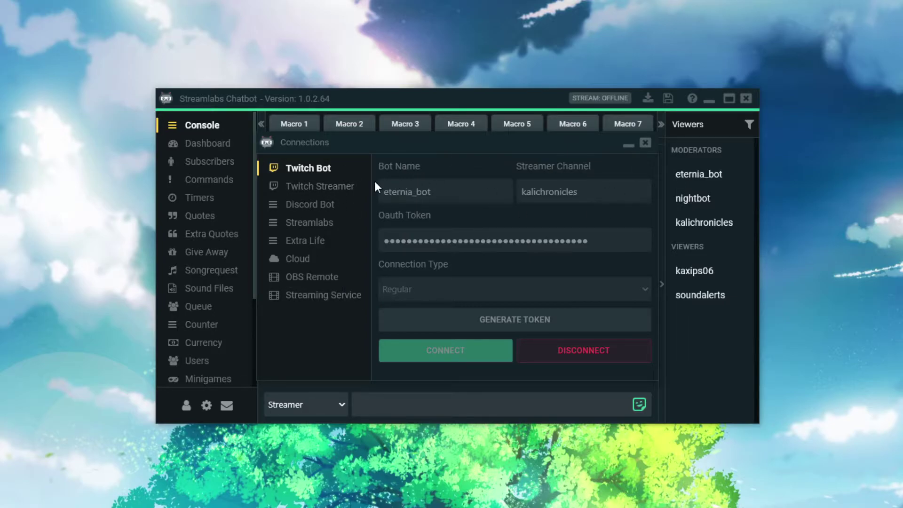
{"action": "left_click", "coordinate": [324, 193]}
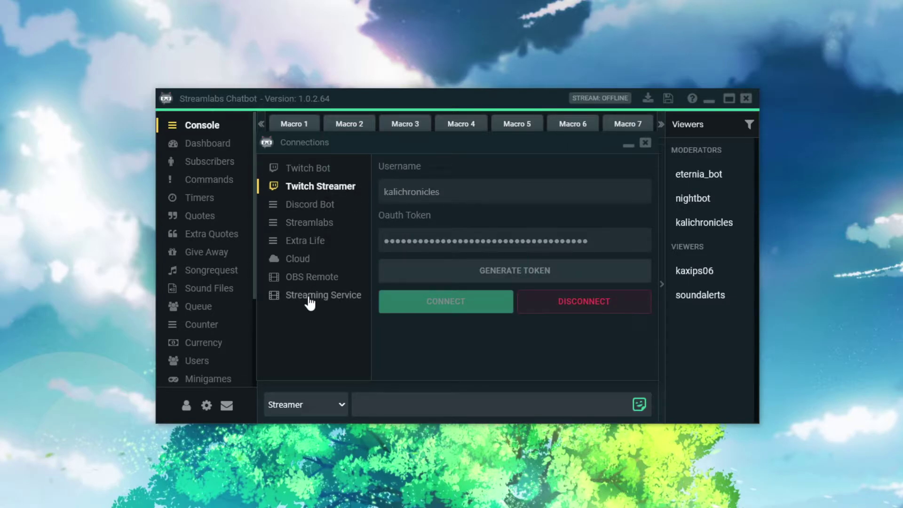
{"action": "left_click", "coordinate": [308, 225]}
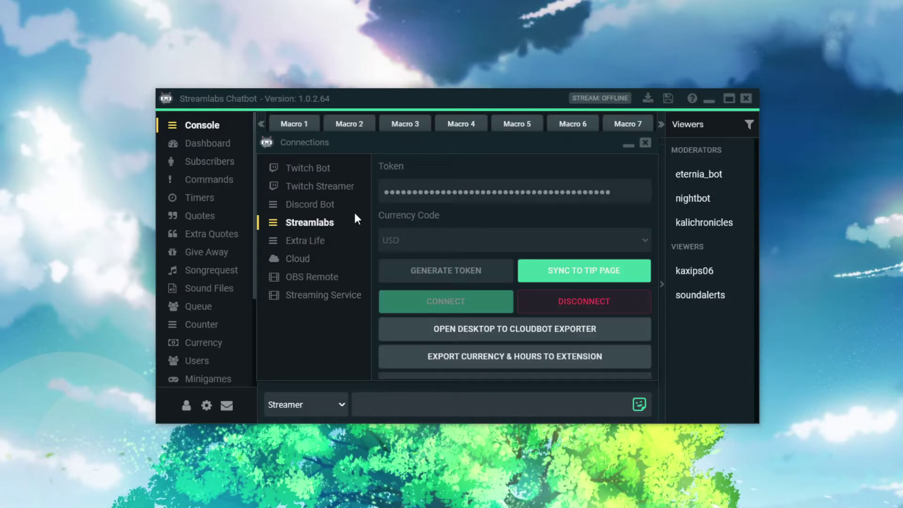
{"action": "left_click", "coordinate": [296, 296]}
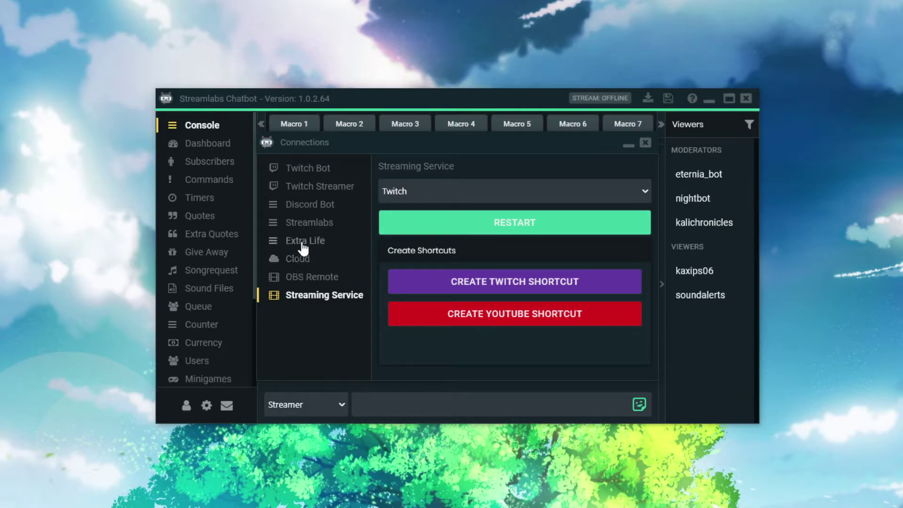
{"action": "left_click", "coordinate": [308, 227]}
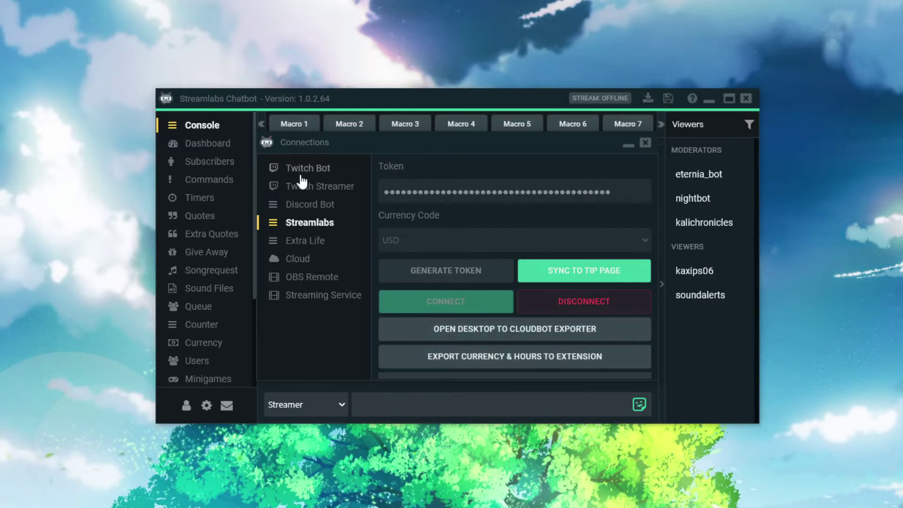
{"action": "left_click", "coordinate": [303, 188]}
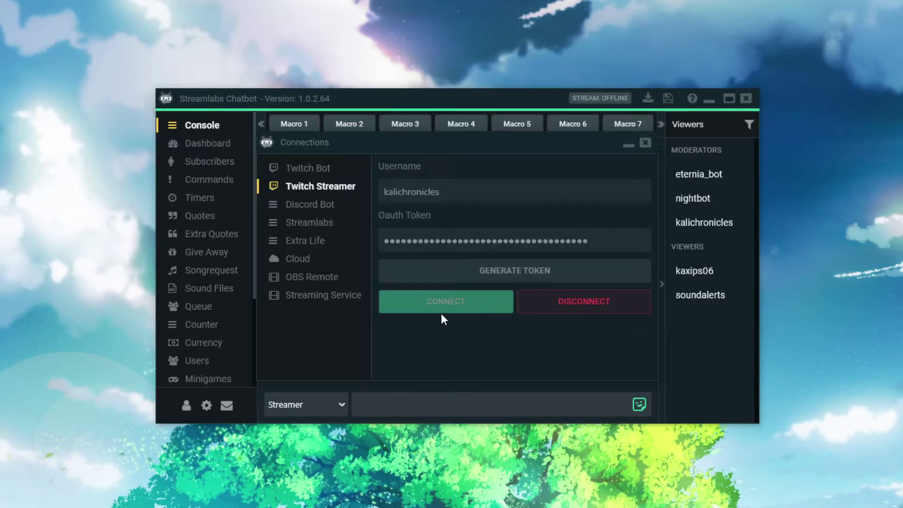
{"action": "left_click", "coordinate": [309, 175]}
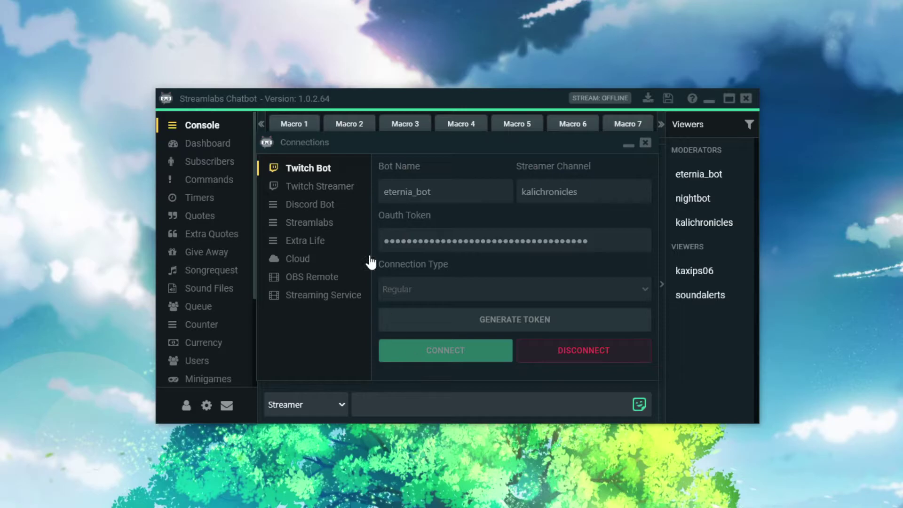
{"action": "left_click", "coordinate": [319, 189]}
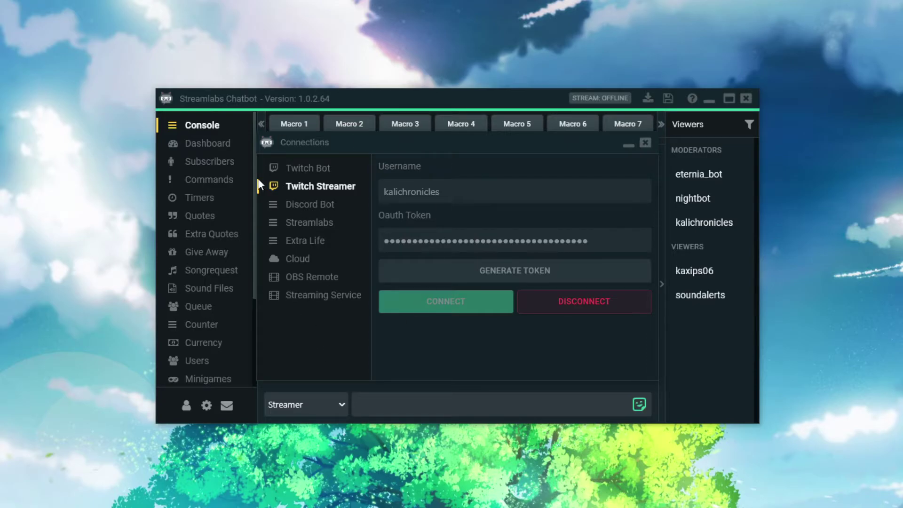
Step: In Sound Files, add a new sound named 'kazuhal' with Automatically Generate Command enabled
{"action": "left_click", "coordinate": [225, 299]}
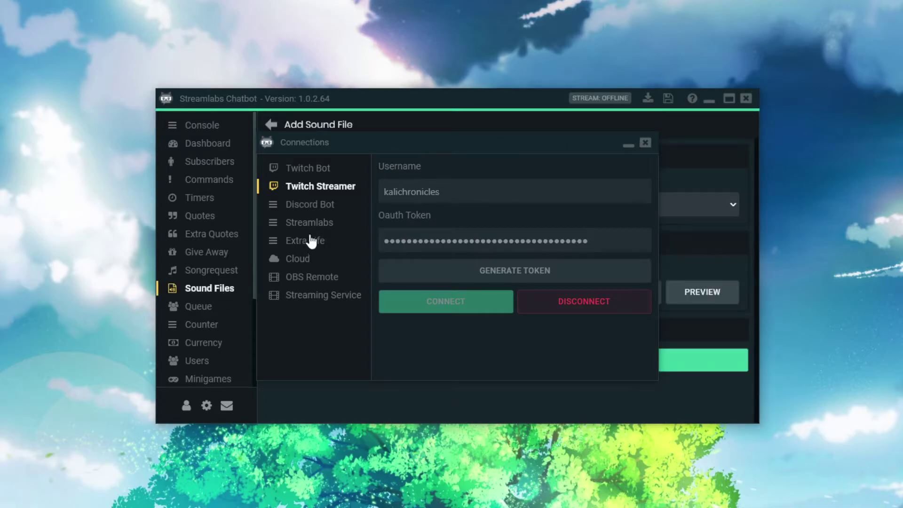
{"action": "left_click", "coordinate": [645, 143]}
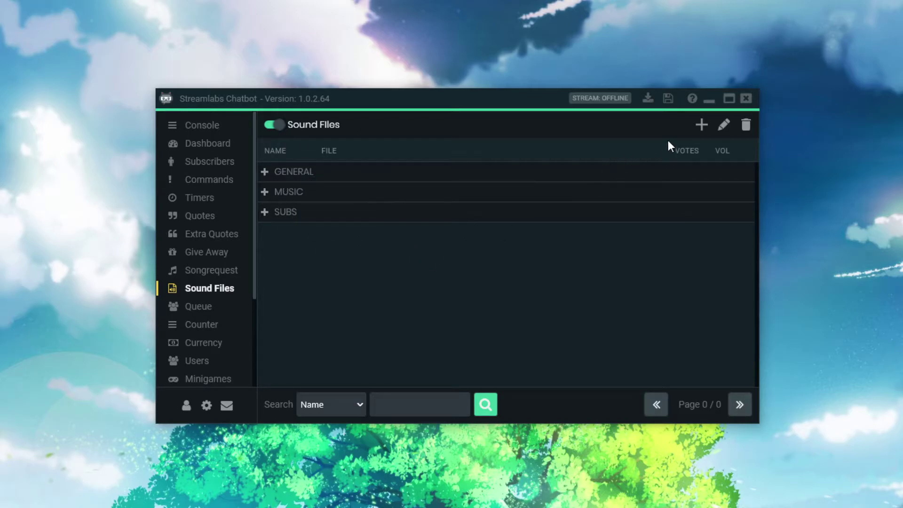
{"action": "left_click", "coordinate": [699, 131]}
{"action": "left_click", "coordinate": [346, 207]}
{"action": "type", "text": "kazuhal"}
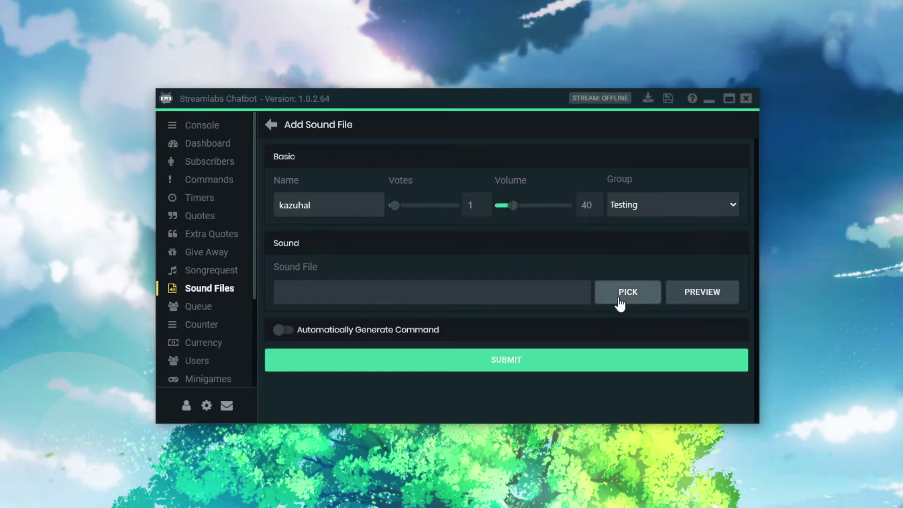
{"action": "left_click", "coordinate": [283, 329]}
Step: Set the kazuhal command cooldown to 1 minute, keeping Stream Chat usage and Everyone permission
{"action": "scroll", "coordinate": [290, 327], "scroll_direction": "down", "scroll_amount": 5}
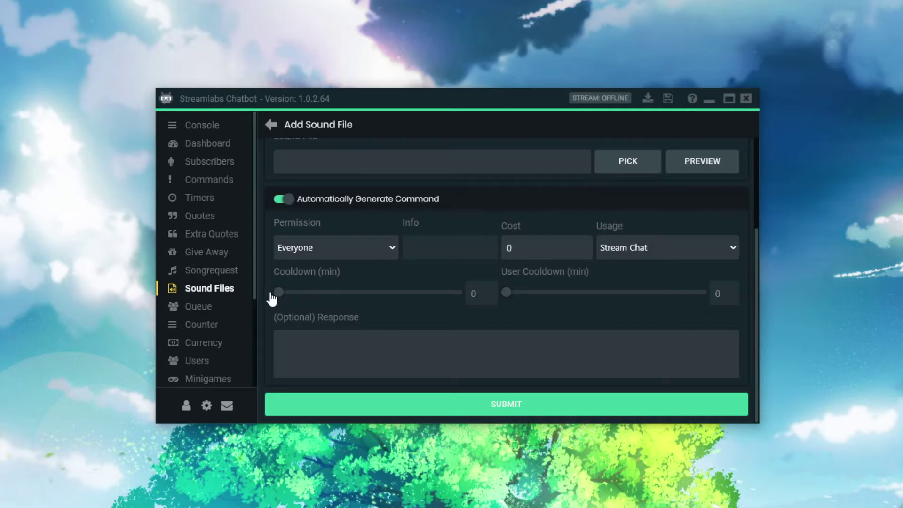
{"action": "left_click_drag", "start_coordinate": [278, 297], "coordinate": [279, 300]}
{"action": "left_click", "coordinate": [387, 352]}
{"action": "left_click", "coordinate": [733, 249]}
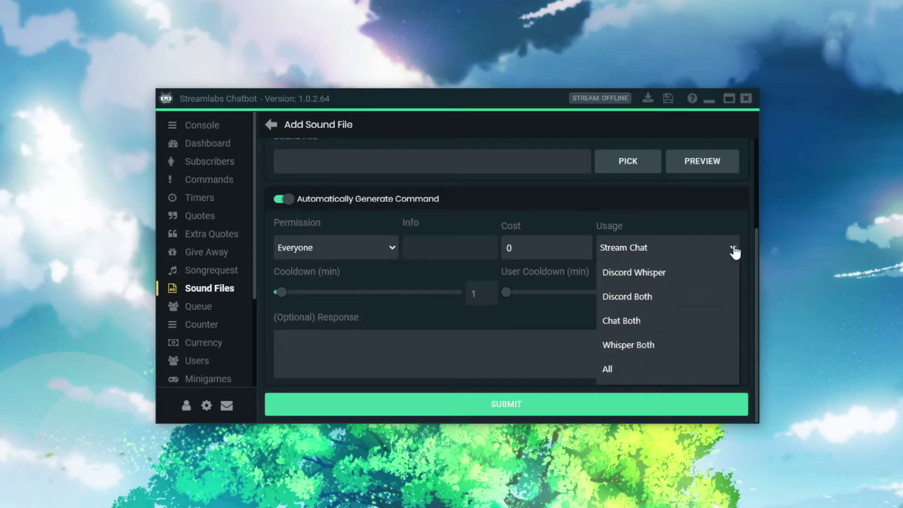
{"action": "left_click", "coordinate": [733, 251]}
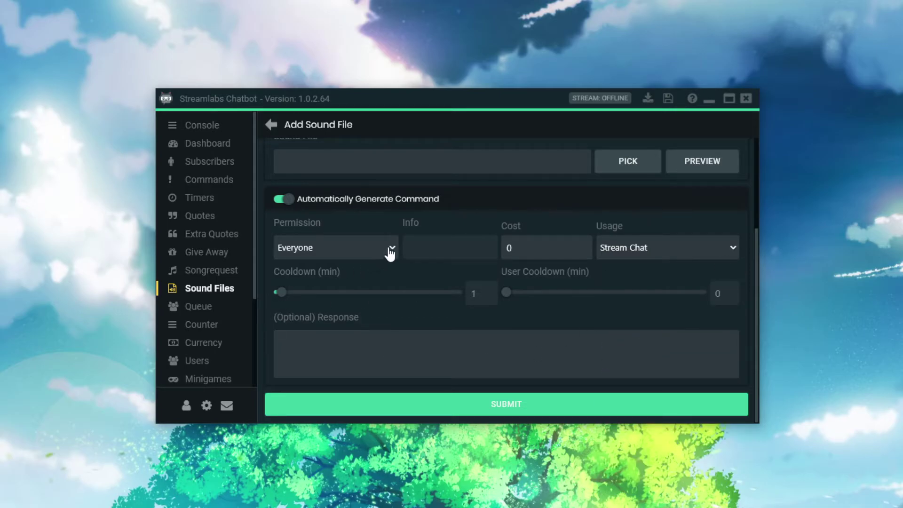
{"action": "left_click", "coordinate": [392, 248]}
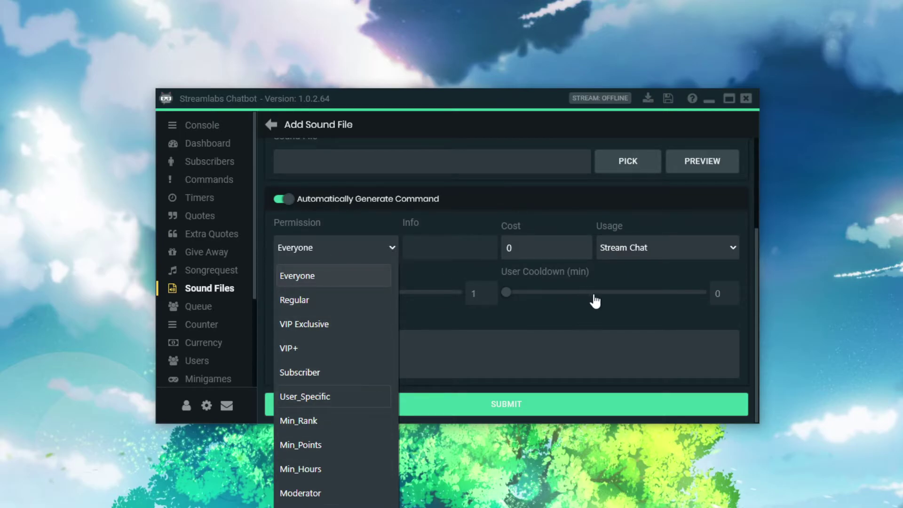
{"action": "left_click", "coordinate": [630, 337]}
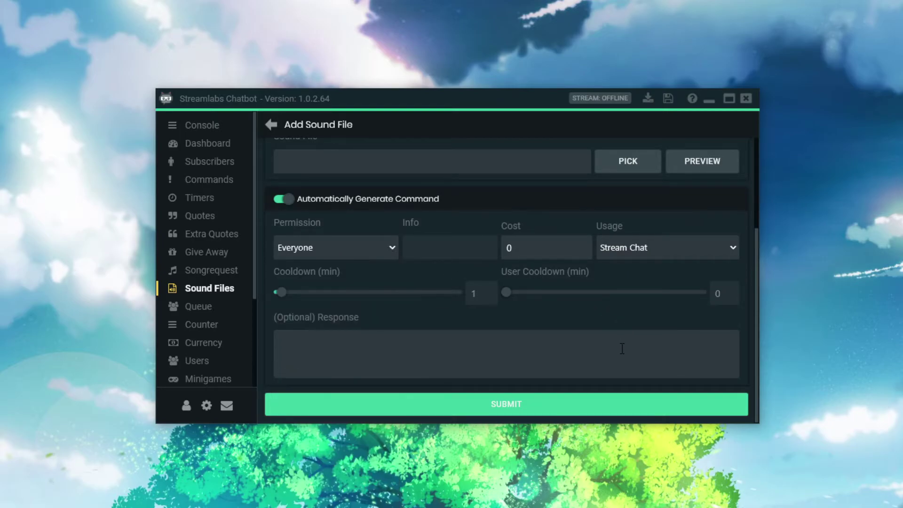
{"action": "scroll", "coordinate": [623, 348], "scroll_direction": "up", "scroll_amount": 3}
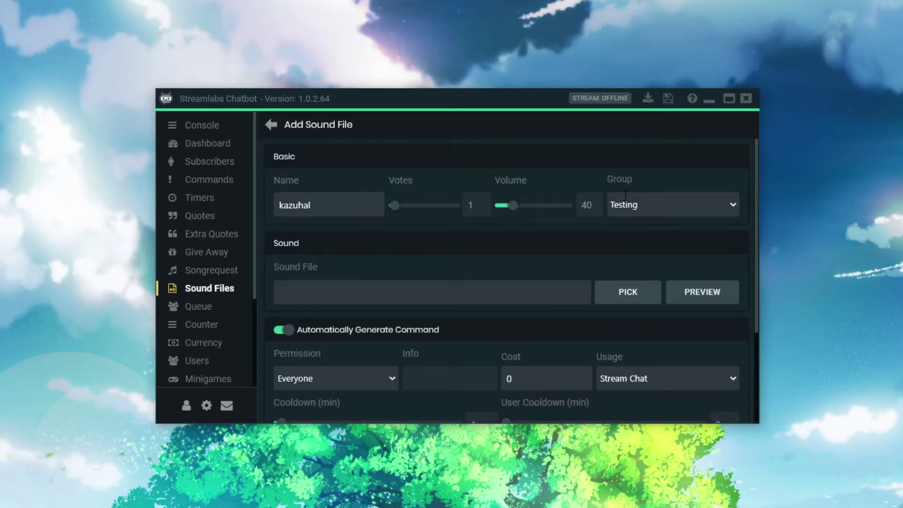
Step: Keep the Testing group and pick KazuhaL.mp3 from Downloads as the sound's file
{"action": "left_click", "coordinate": [732, 207]}
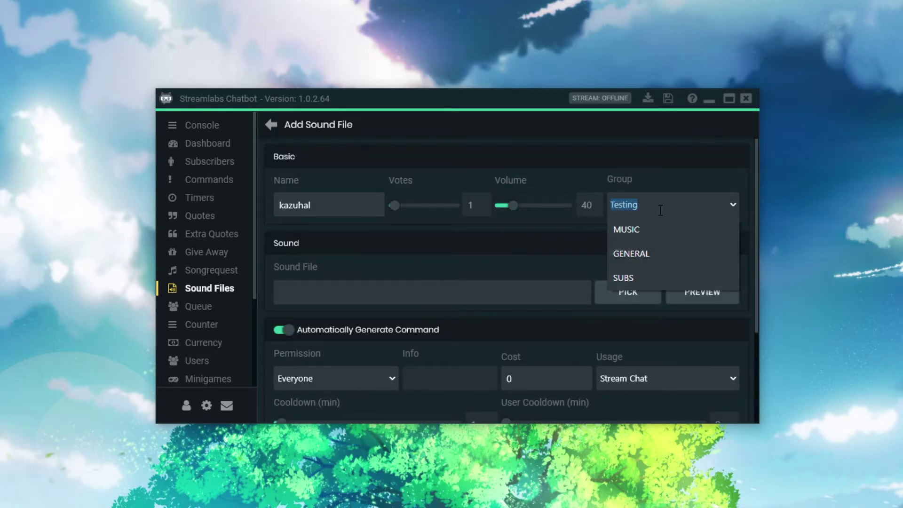
{"action": "key", "text": "Return"}
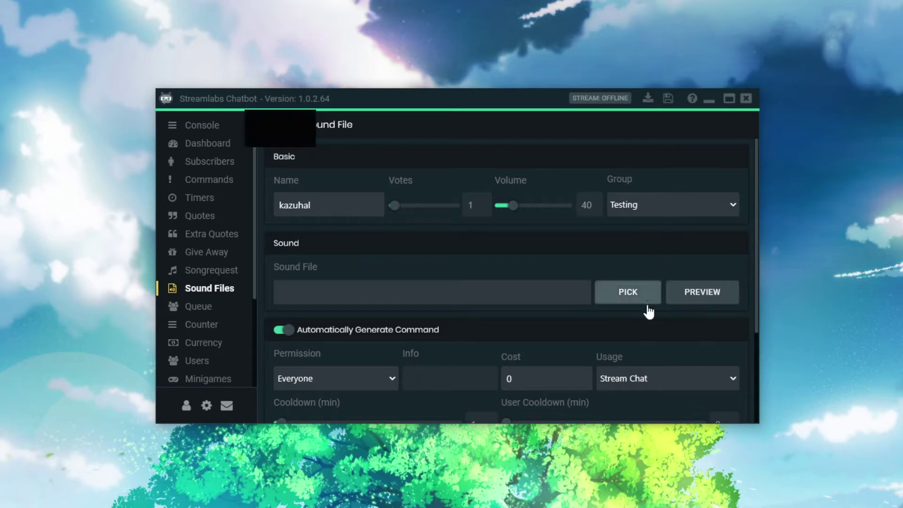
{"action": "left_click", "coordinate": [631, 298]}
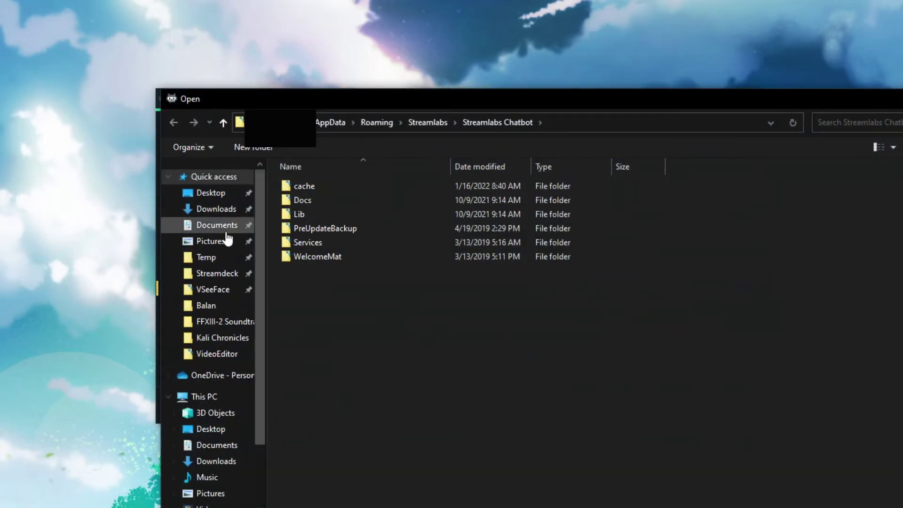
{"action": "left_click", "coordinate": [209, 212]}
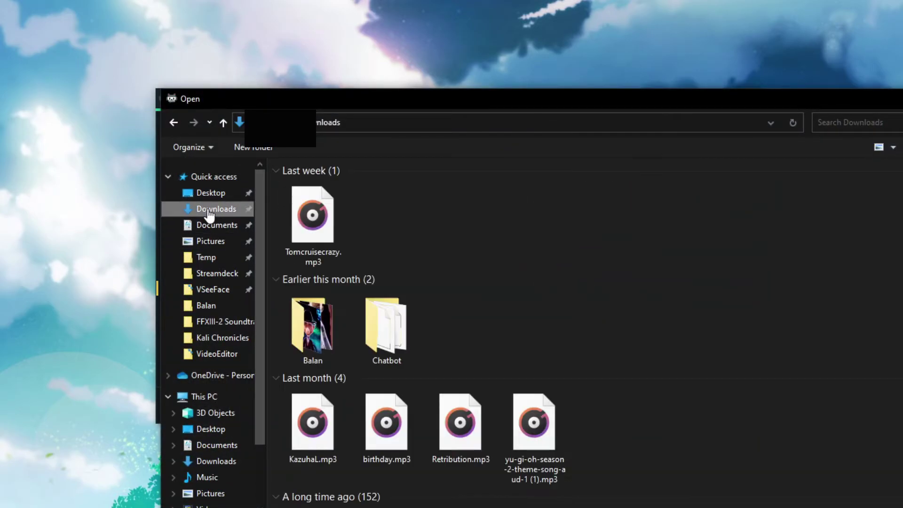
{"action": "left_click", "coordinate": [313, 450]}
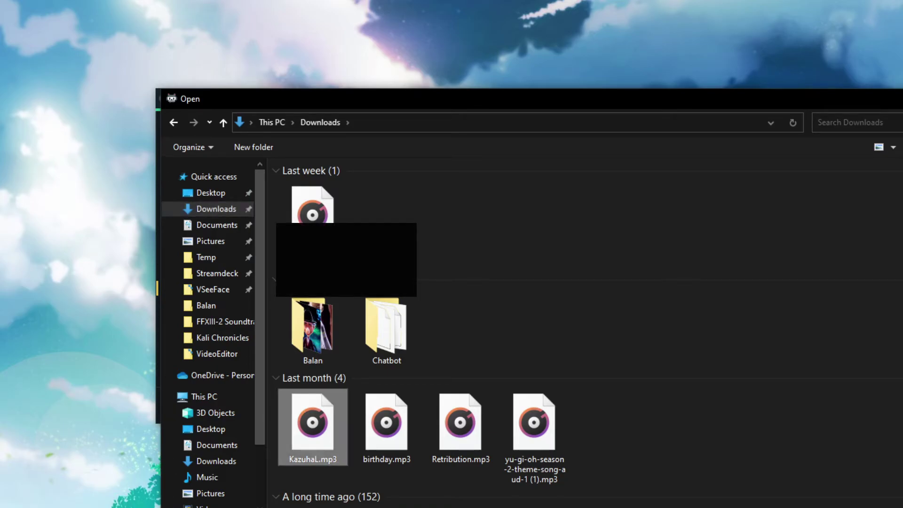
{"action": "key", "text": "Return"}
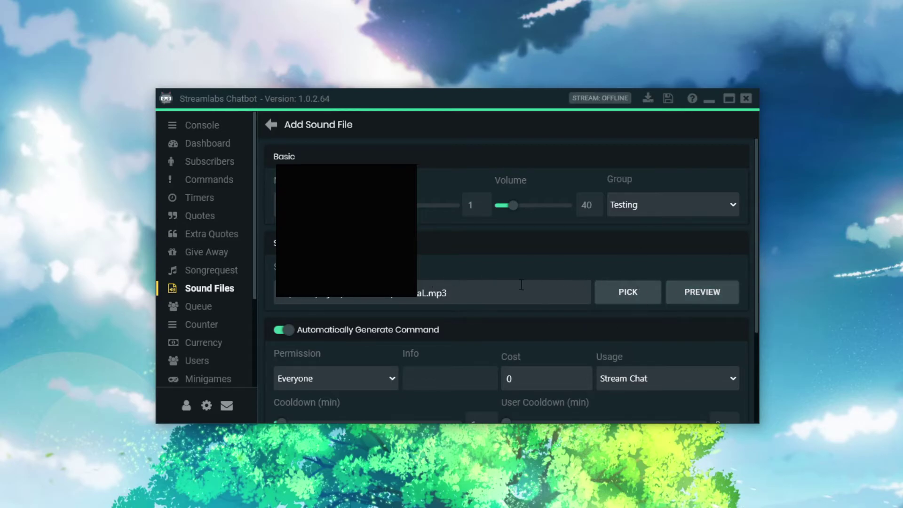
Step: Submit the kazuhal sound, then reopen its entry to verify it and return to the list
{"action": "scroll", "coordinate": [470, 301], "scroll_direction": "down", "scroll_amount": 2}
{"action": "scroll", "coordinate": [470, 301], "scroll_direction": "up", "scroll_amount": 2}
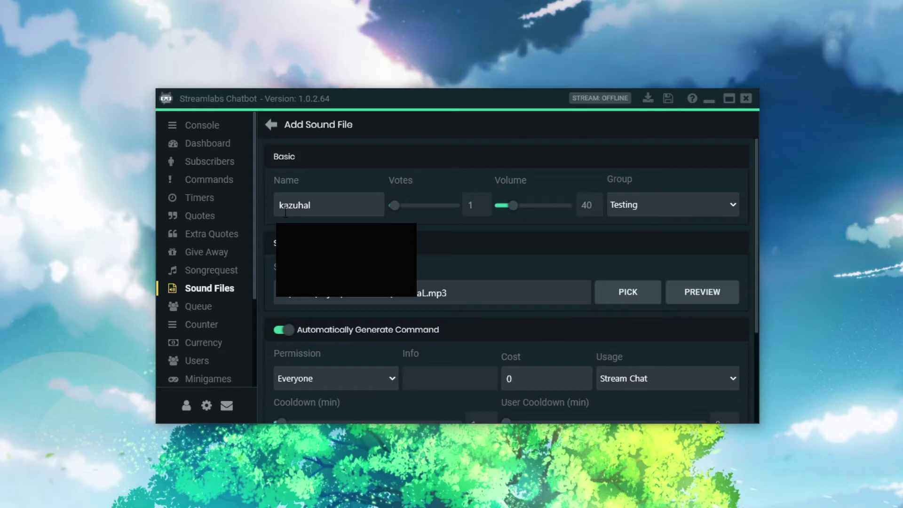
{"action": "scroll", "coordinate": [466, 297], "scroll_direction": "down", "scroll_amount": 3}
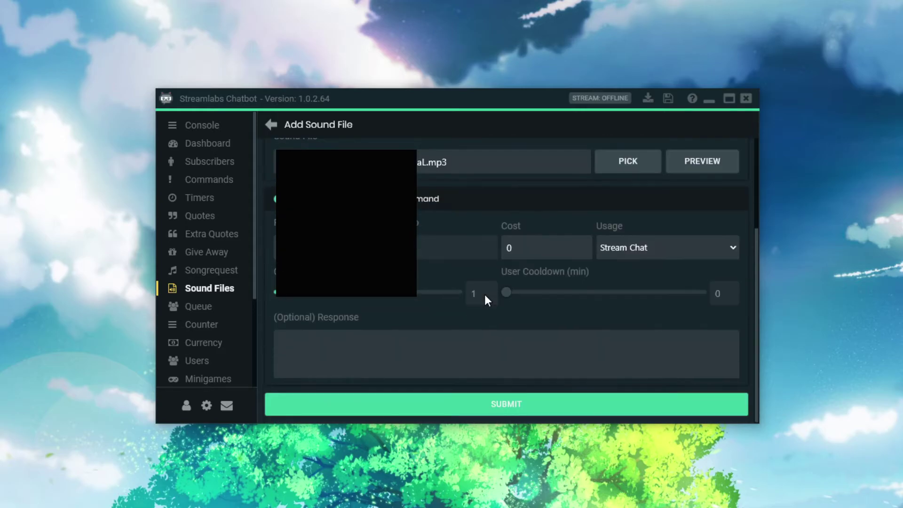
{"action": "left_click", "coordinate": [497, 414]}
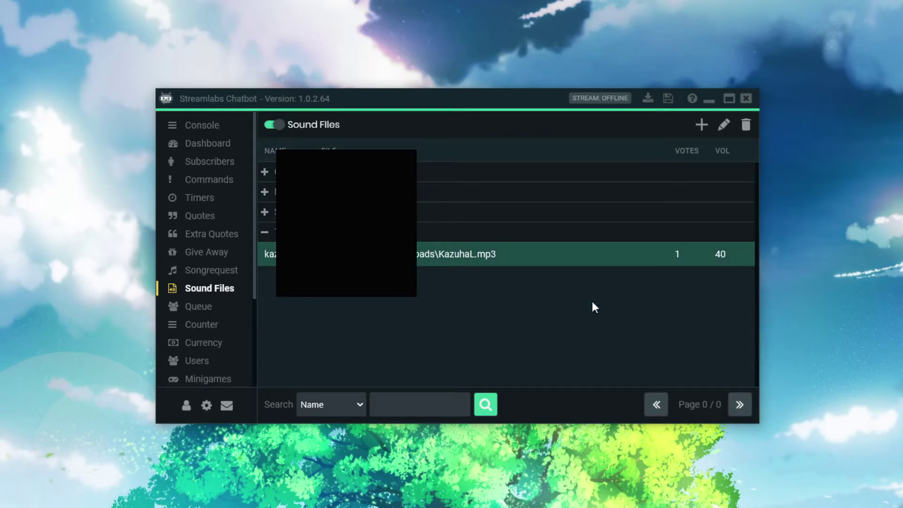
{"action": "left_click", "coordinate": [723, 125]}
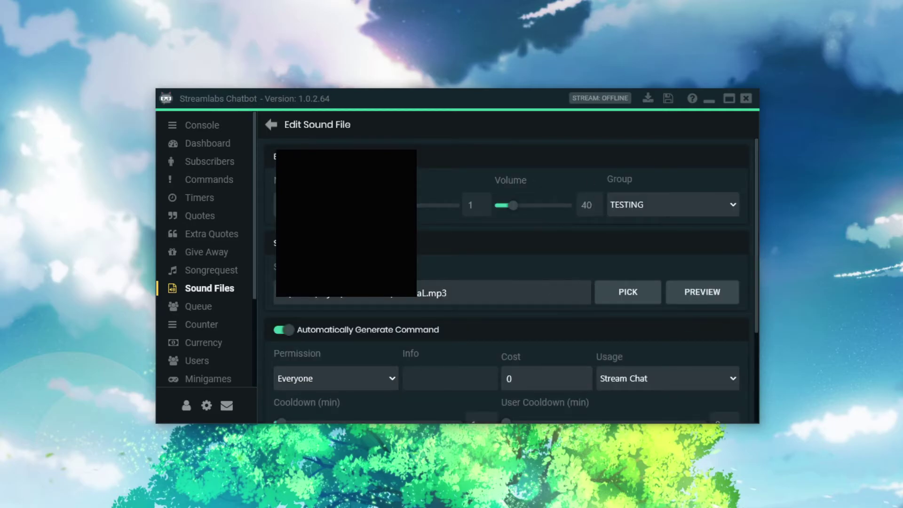
{"action": "left_click", "coordinate": [271, 126]}
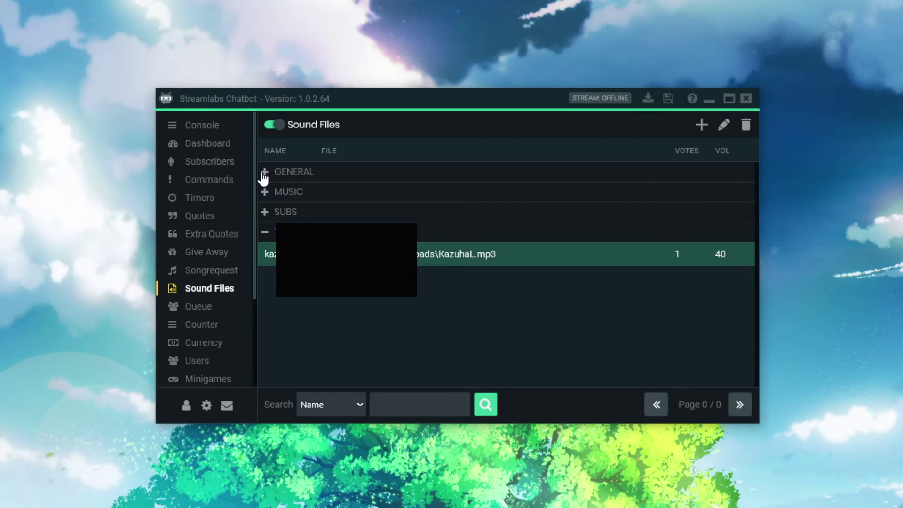
Step: Open the retribution sound's edit form and scroll to its Optional Response text
{"action": "left_click", "coordinate": [724, 124]}
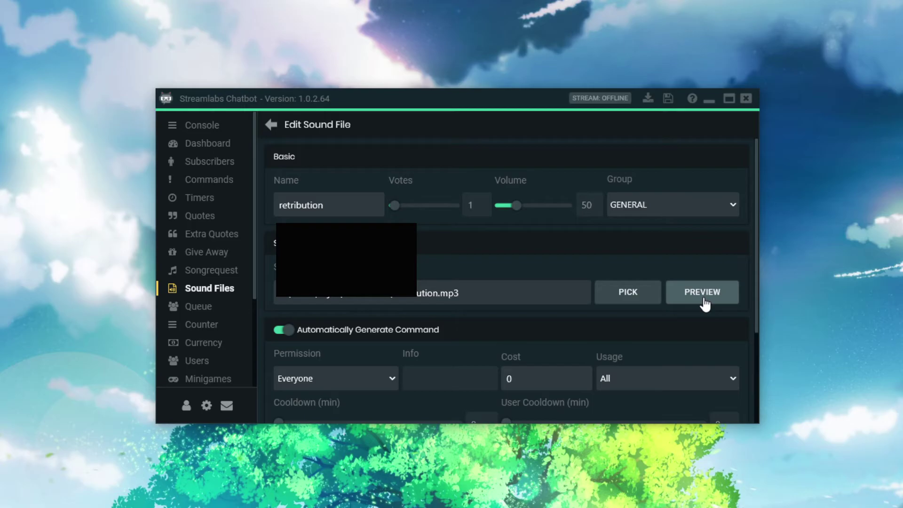
{"action": "scroll", "coordinate": [704, 305], "scroll_direction": "down", "scroll_amount": 3}
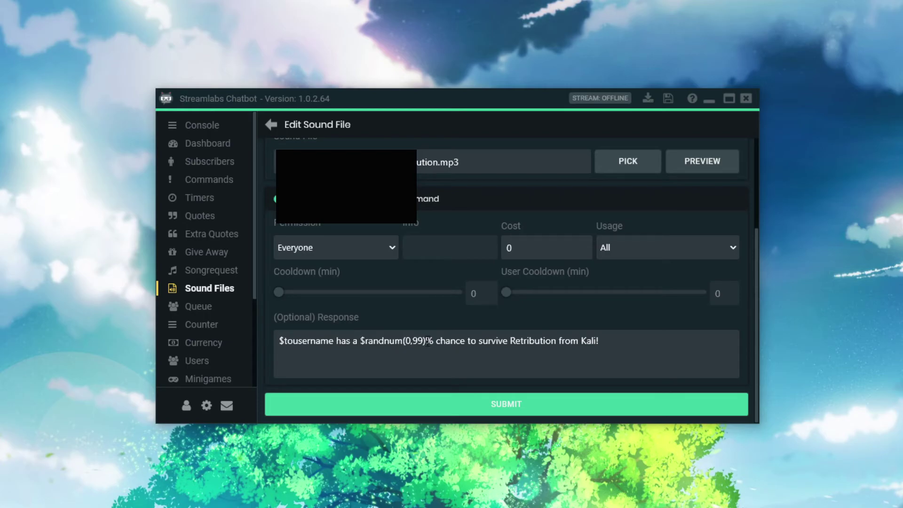
Step: Send !retribution in the console chat, then go back to Sound Files
{"action": "left_click", "coordinate": [189, 127]}
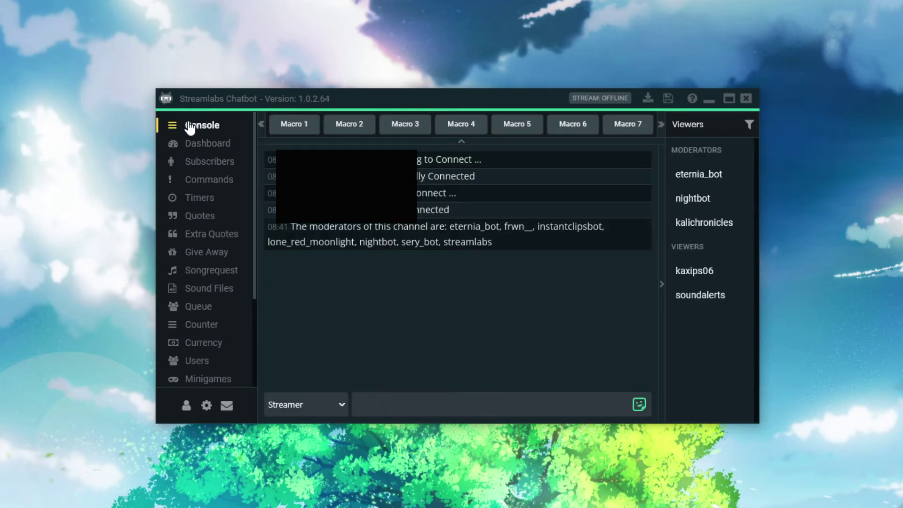
{"action": "left_click", "coordinate": [466, 414]}
{"action": "type", "text": "!retributio"}
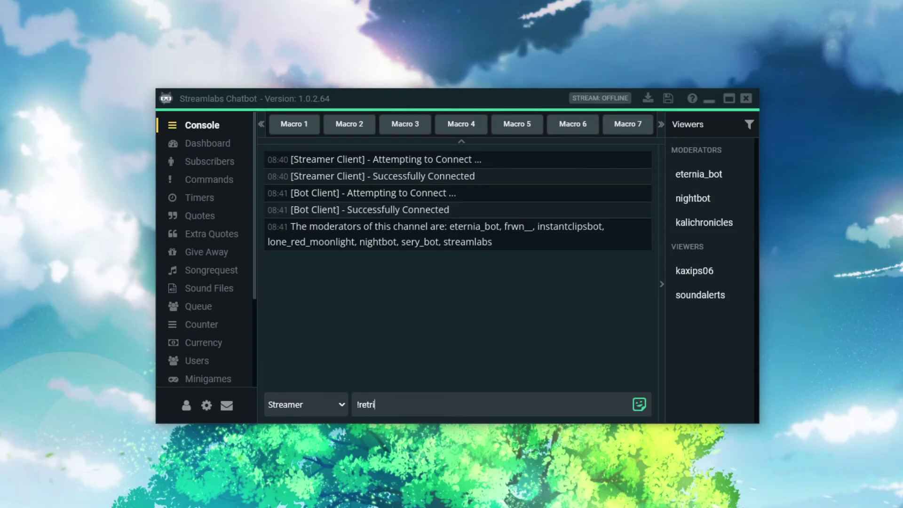
{"action": "type", "text": "n"}
{"action": "key", "text": "Return"}
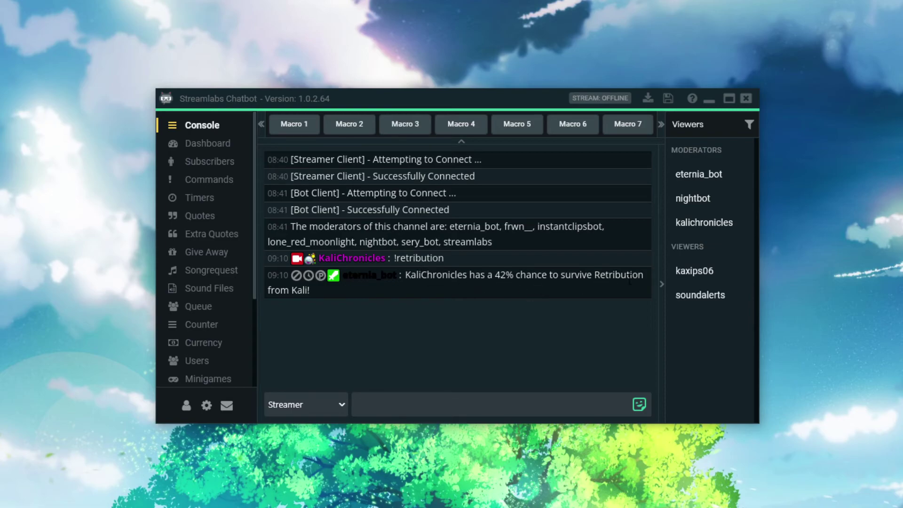
{"action": "left_click", "coordinate": [204, 292]}
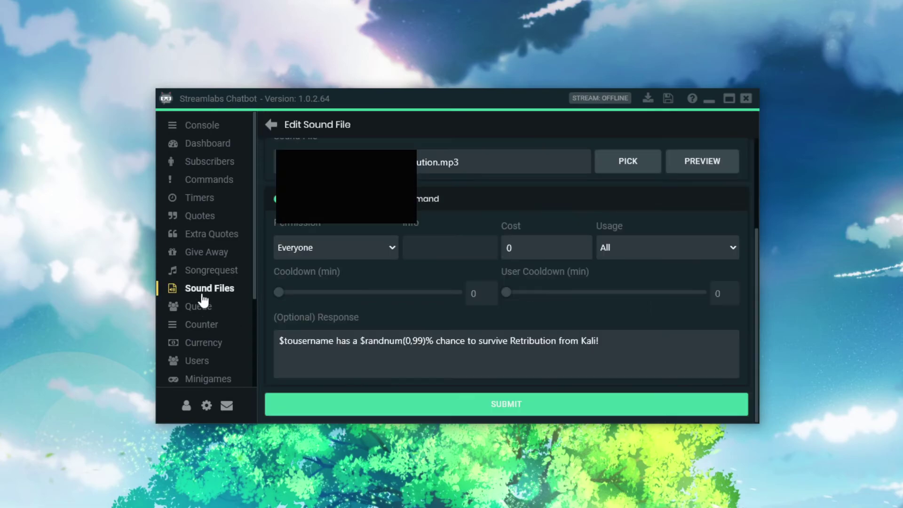